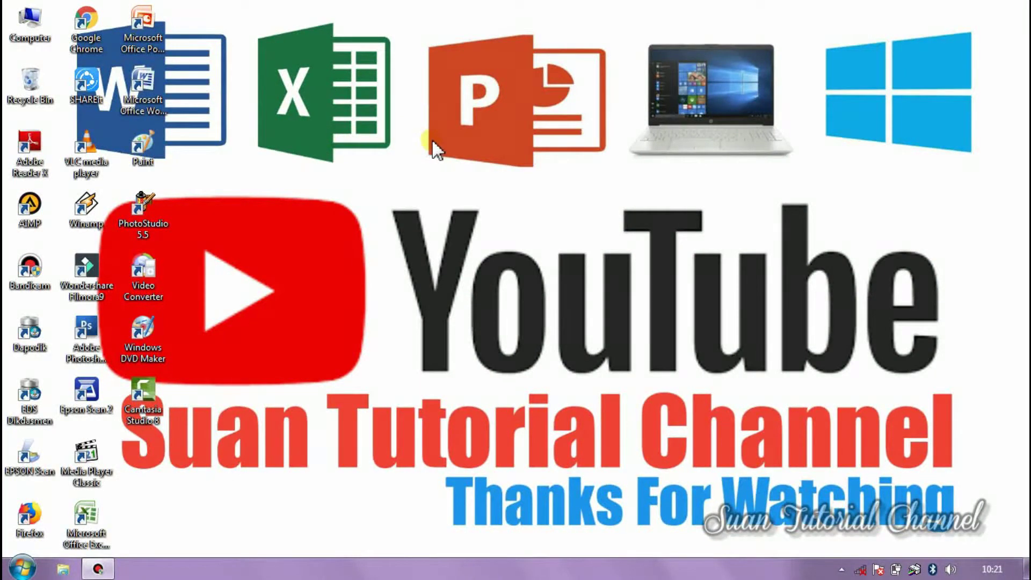
Launch Word with a blank document and show the preset margin list on Page Layout
{"action": "double_click", "coordinate": [142, 82]}
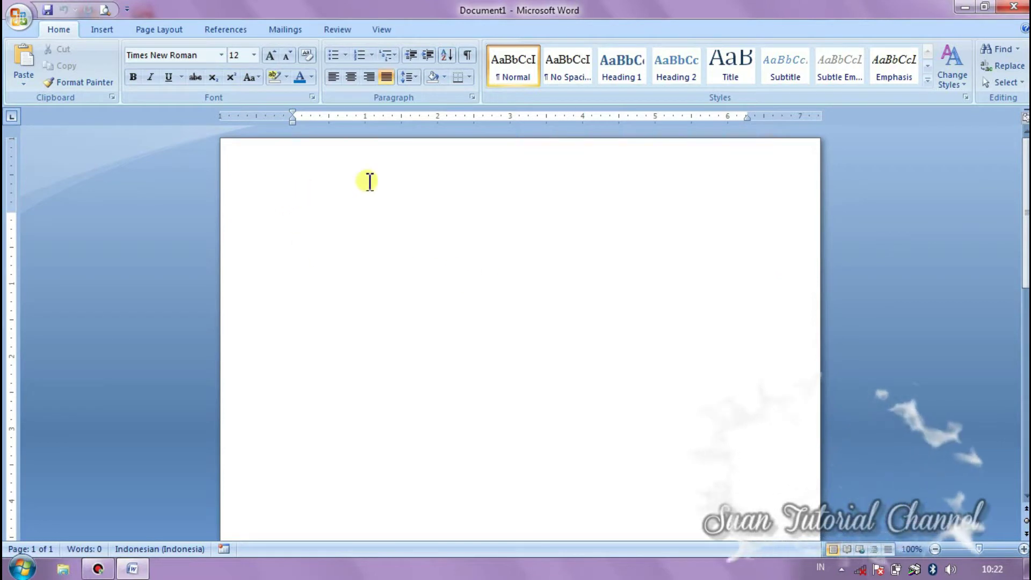
{"action": "left_click", "coordinate": [154, 30]}
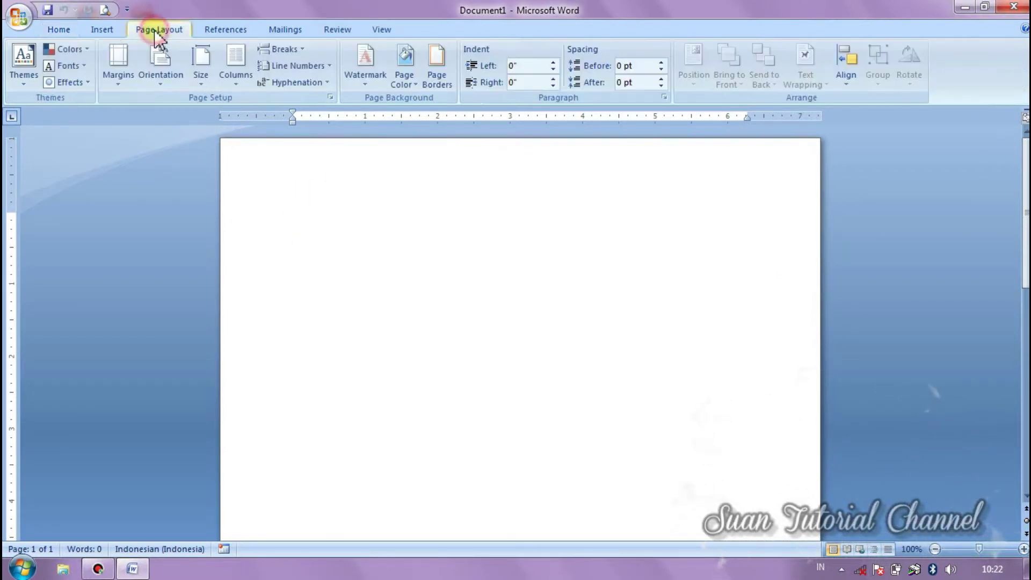
{"action": "left_click", "coordinate": [117, 64]}
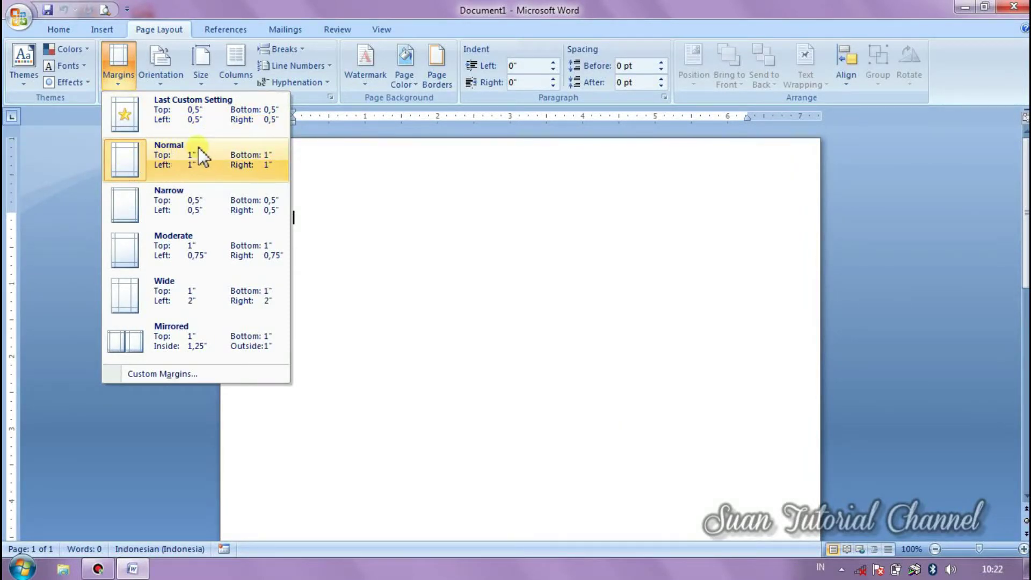
Open Custom Margins, check the 1-inch Right margin, and close Page Setup without changes
{"action": "left_click", "coordinate": [175, 374]}
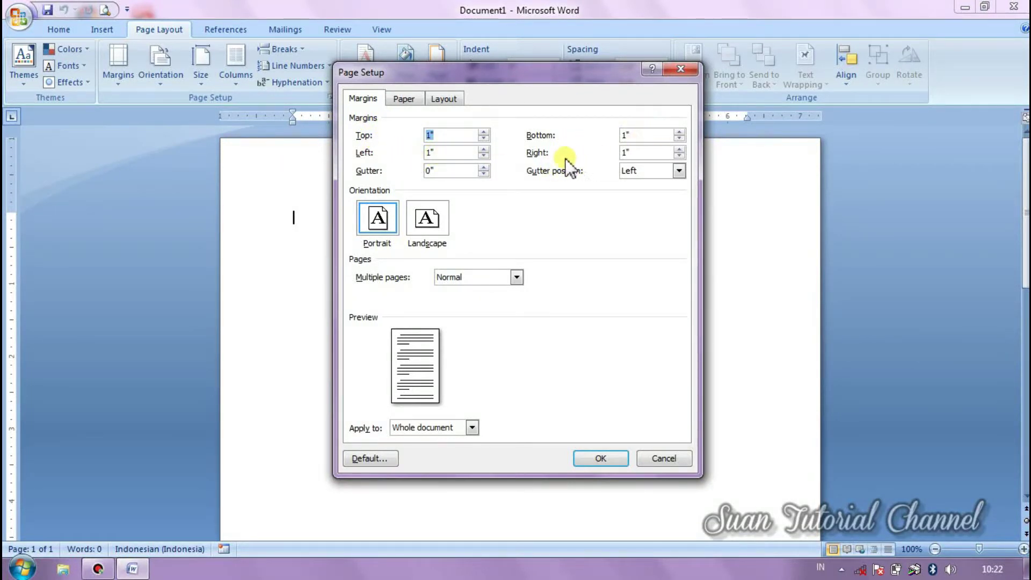
{"action": "left_click", "coordinate": [637, 155]}
{"action": "left_click", "coordinate": [682, 69]}
{"action": "left_click", "coordinate": [367, 215]}
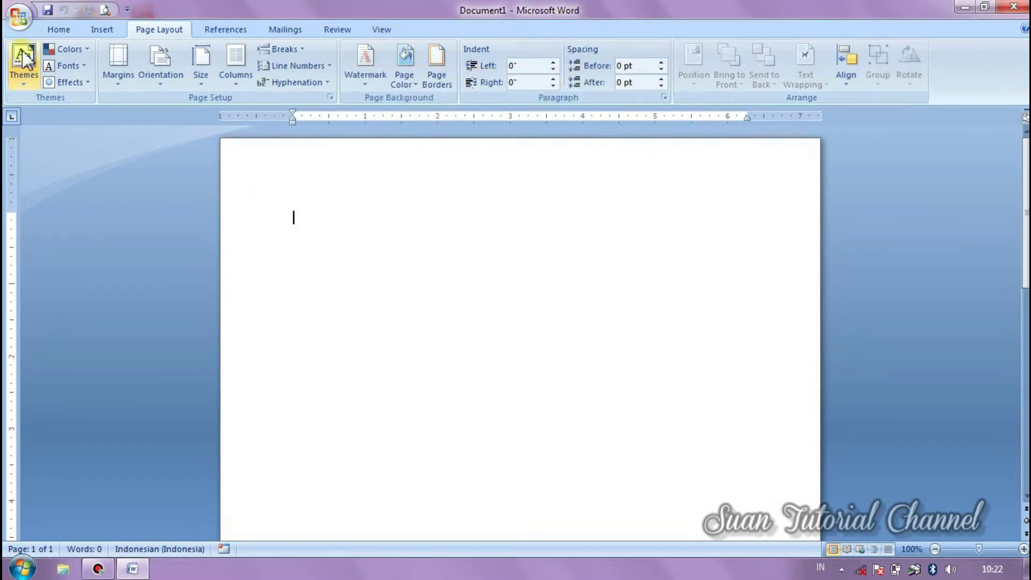
Switch Word's measurement unit to Centimeters in Word Options > Advanced and apply it
{"action": "left_click", "coordinate": [22, 18]}
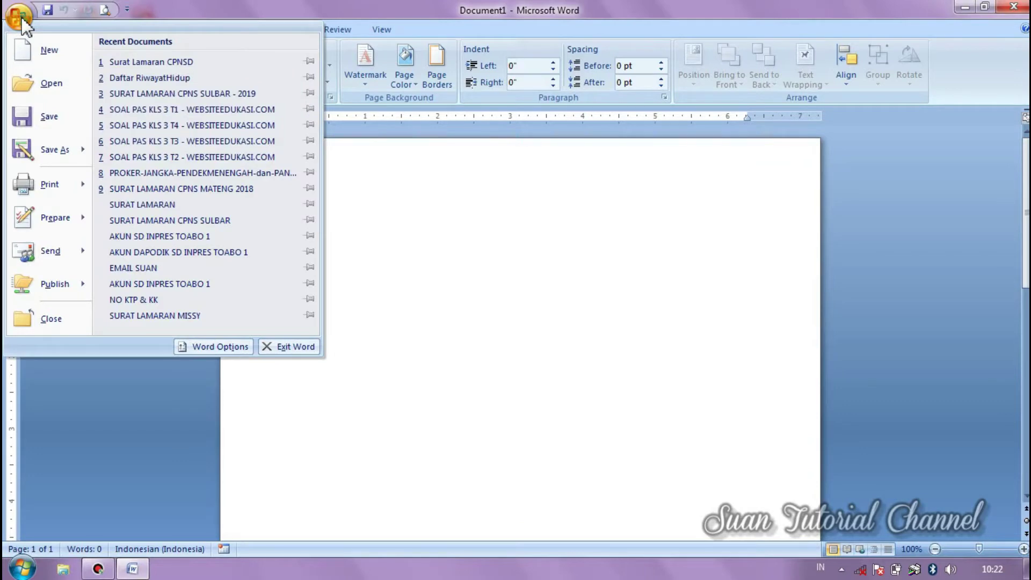
{"action": "left_click", "coordinate": [232, 352]}
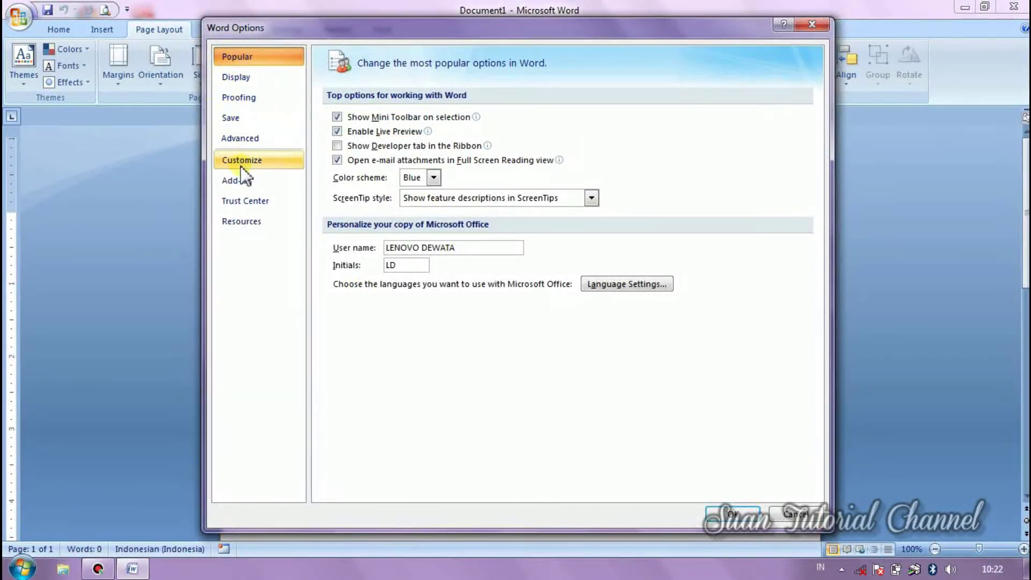
{"action": "left_click", "coordinate": [243, 140]}
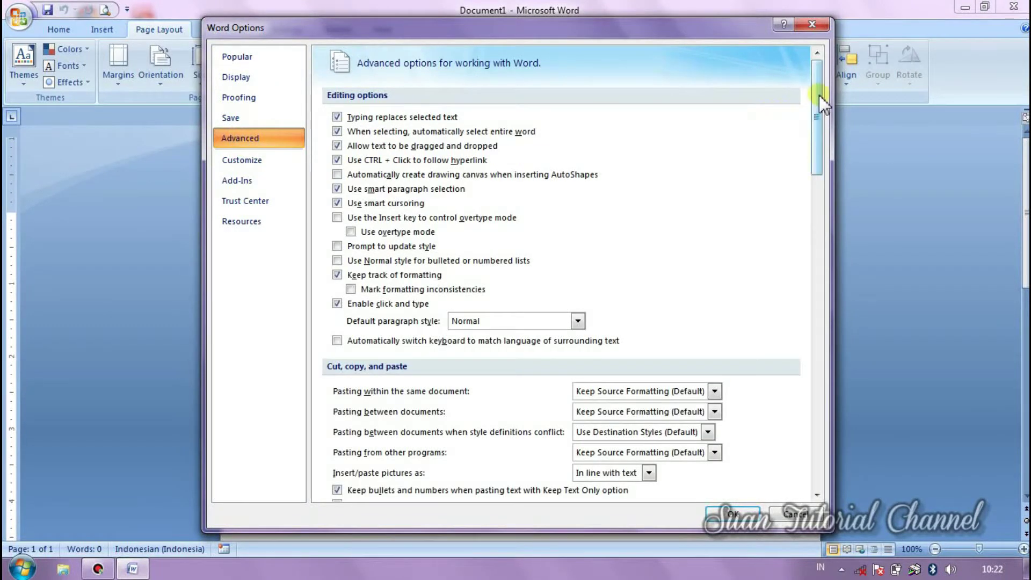
{"action": "left_click_drag", "start_coordinate": [820, 95], "coordinate": [820, 95]}
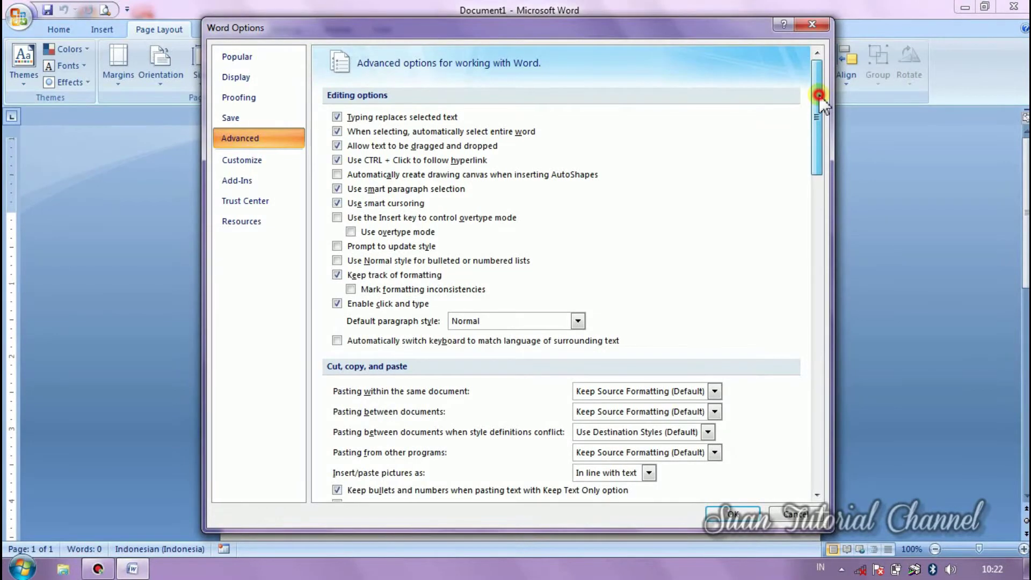
{"action": "left_click_drag", "start_coordinate": [820, 98], "coordinate": [821, 241]}
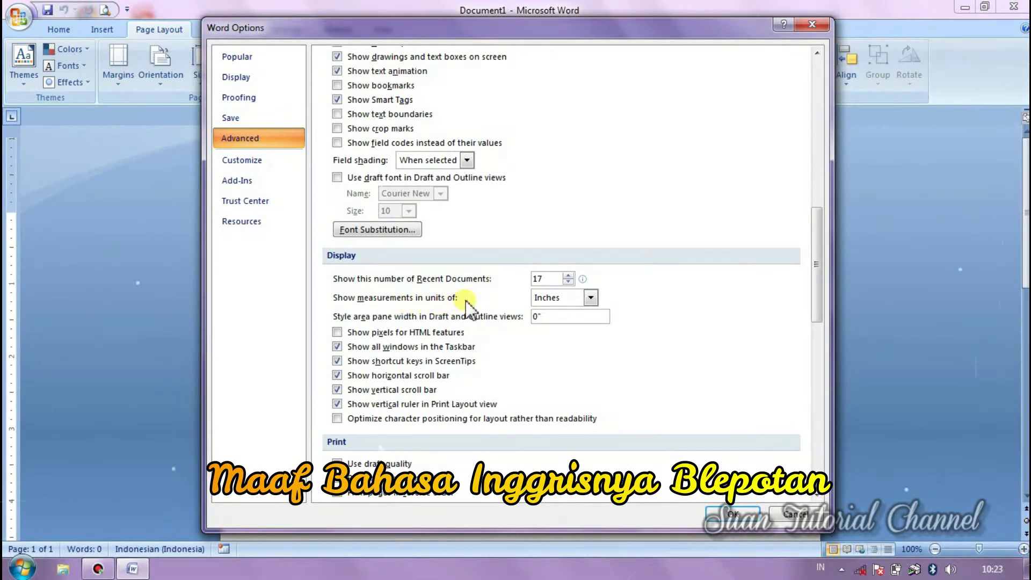
{"action": "left_click", "coordinate": [591, 297]}
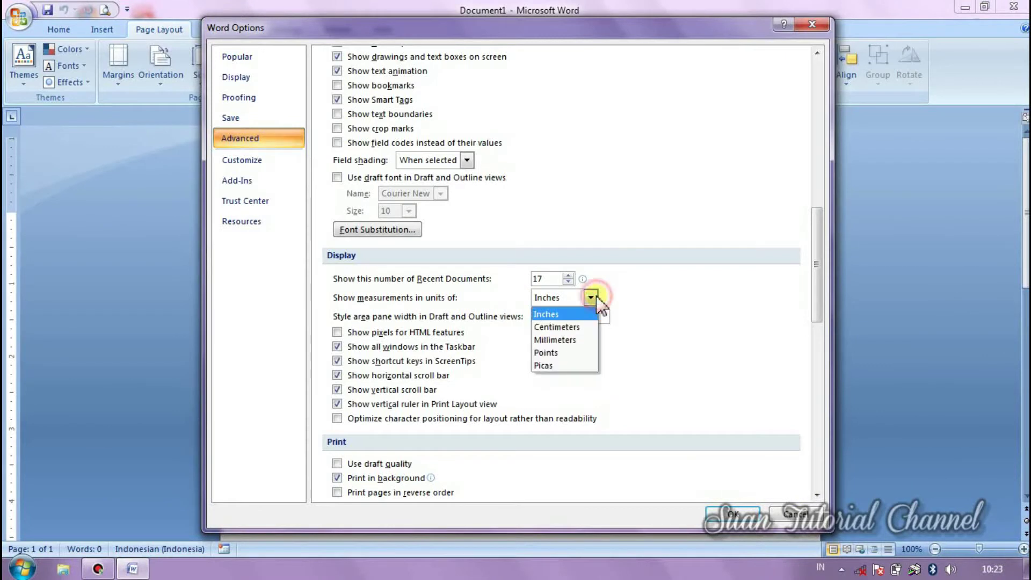
{"action": "left_click", "coordinate": [565, 327]}
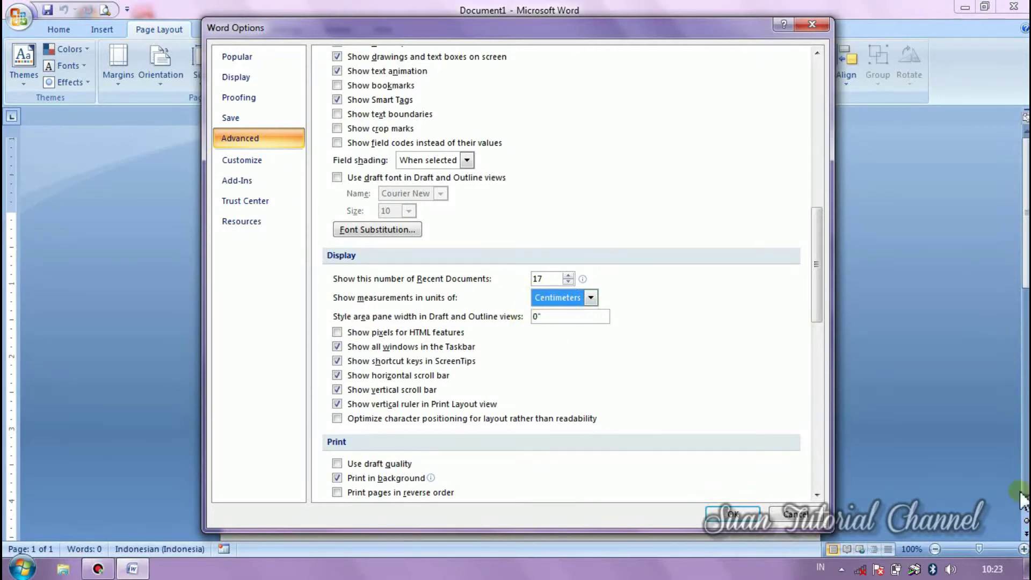
{"action": "left_click", "coordinate": [749, 515]}
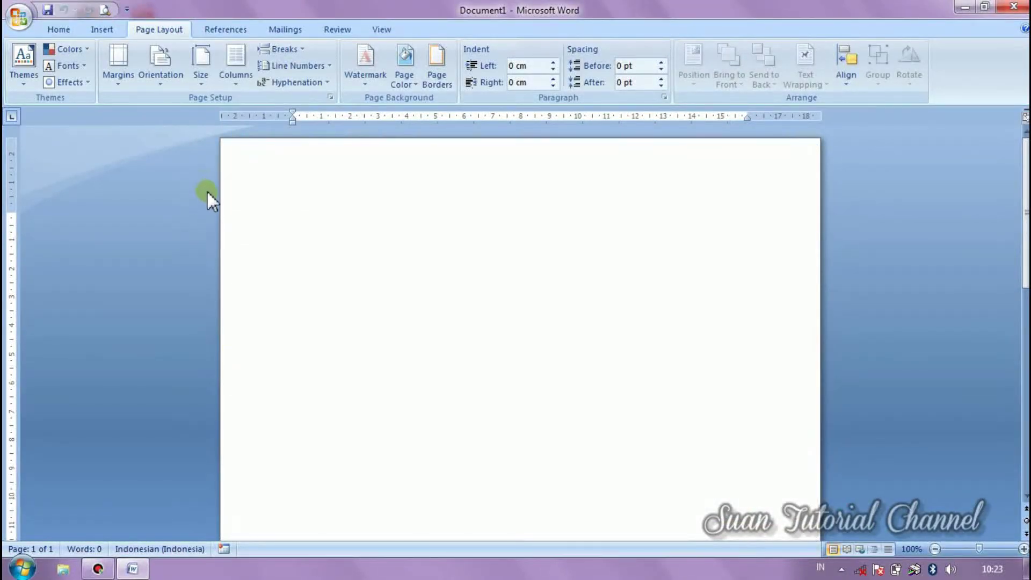
{"action": "left_click", "coordinate": [118, 68]}
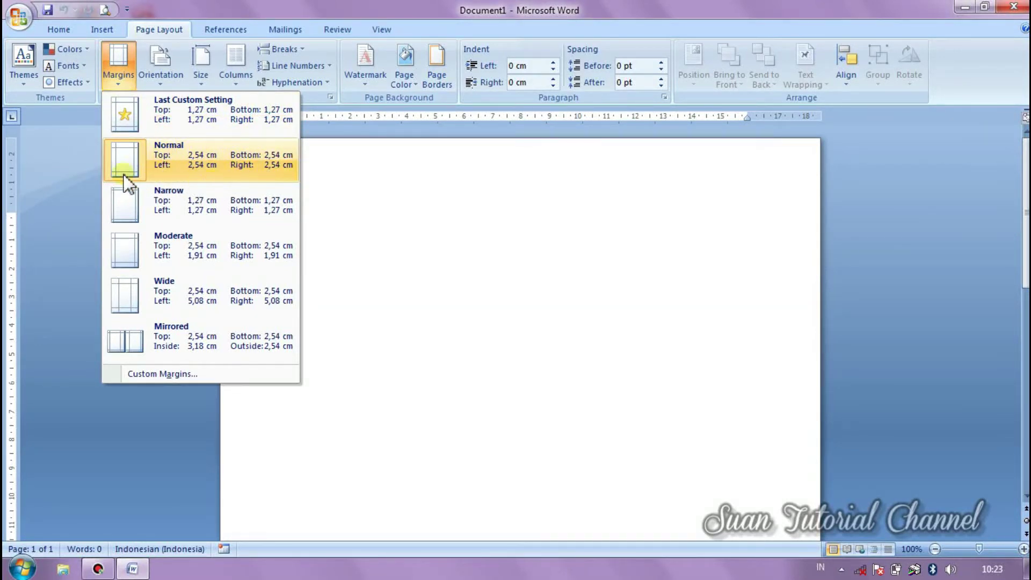
{"action": "left_click", "coordinate": [181, 373]}
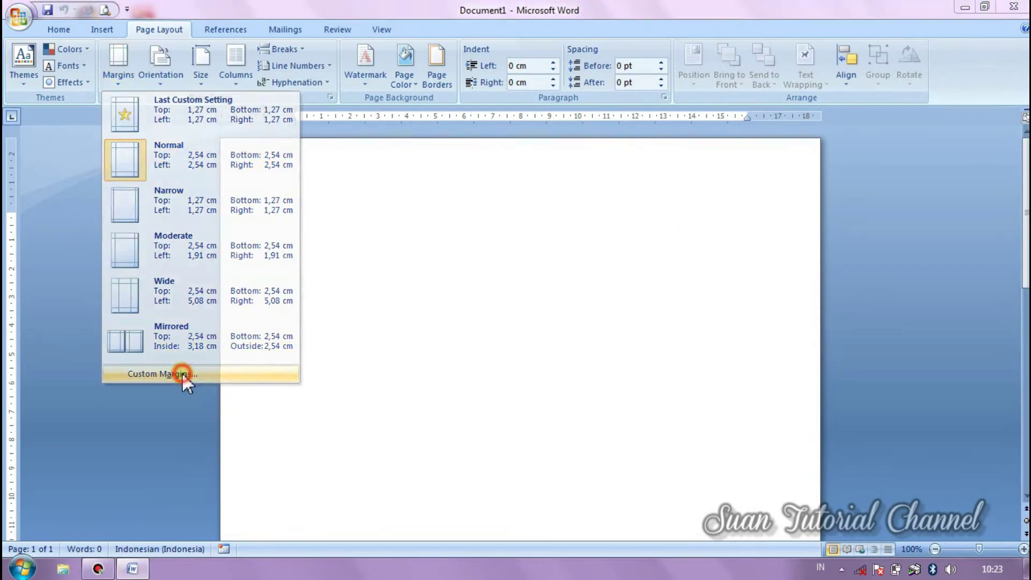
{"action": "left_click", "coordinate": [464, 135]}
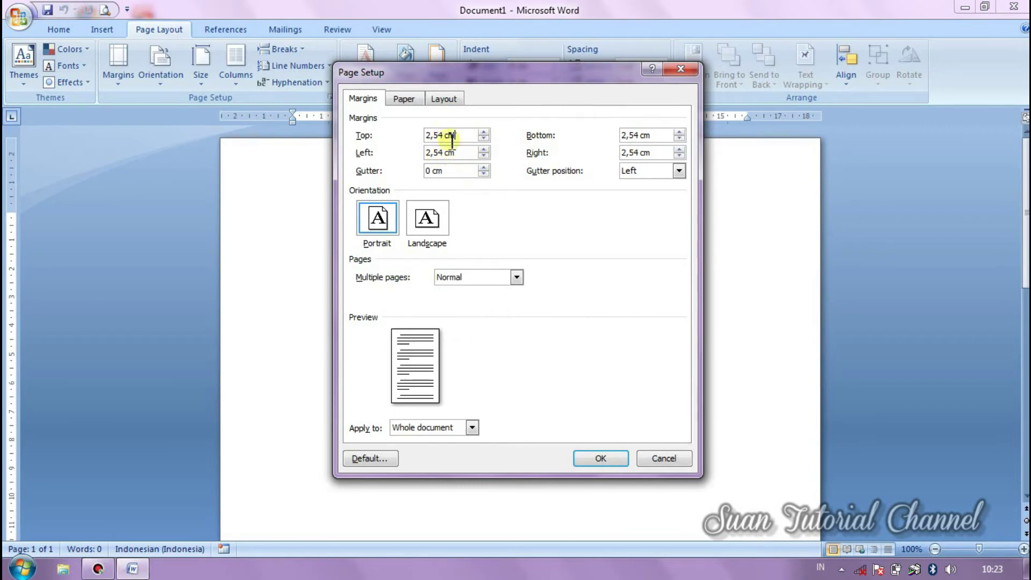
{"action": "left_click", "coordinate": [612, 460]}
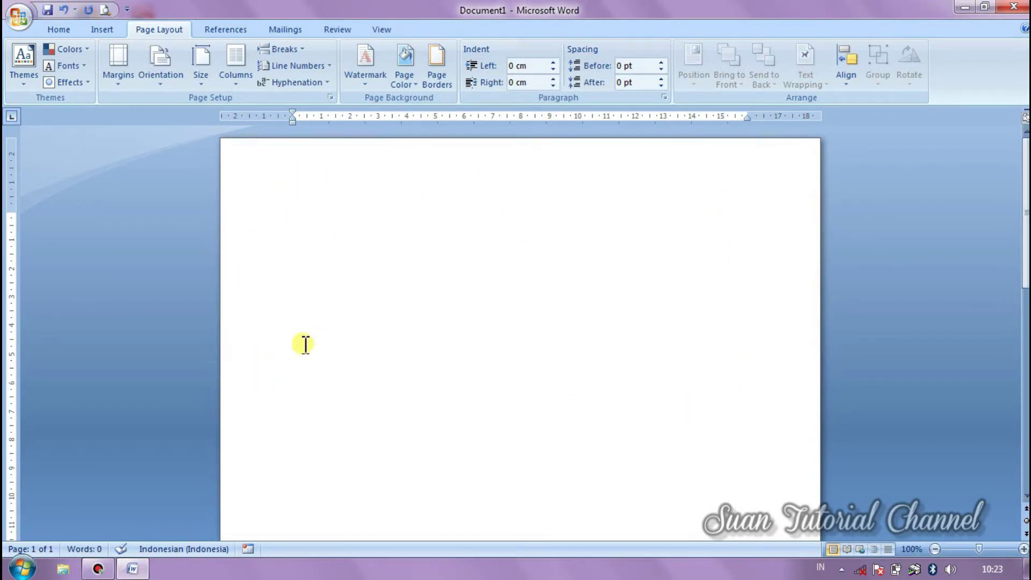
Turn on Show text boundaries in Word Options > Advanced, keeping centimeters as the unit
{"action": "scroll", "coordinate": [398, 445], "scroll_direction": "down", "scroll_amount": 3}
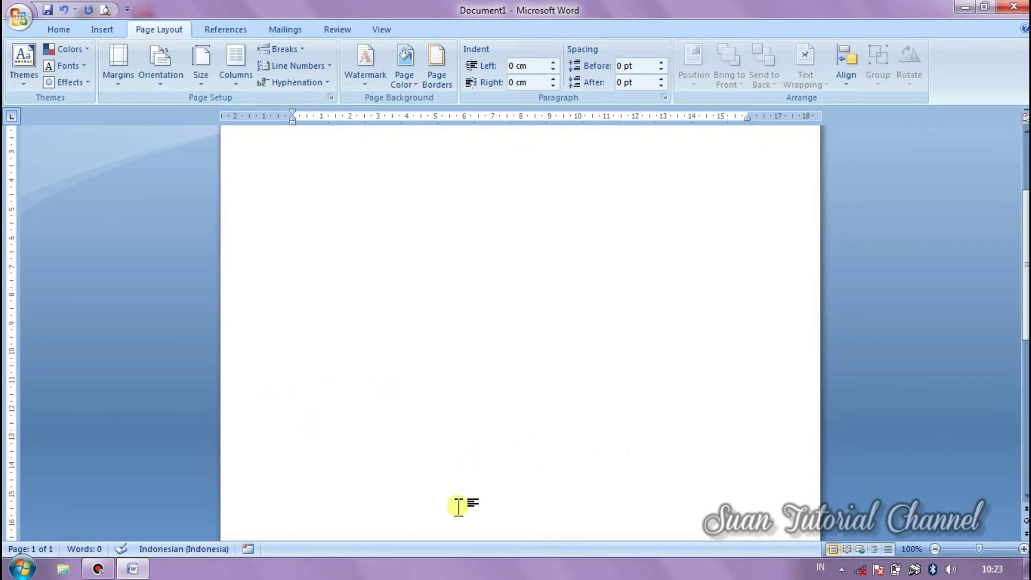
{"action": "scroll", "coordinate": [546, 434], "scroll_direction": "up", "scroll_amount": 3}
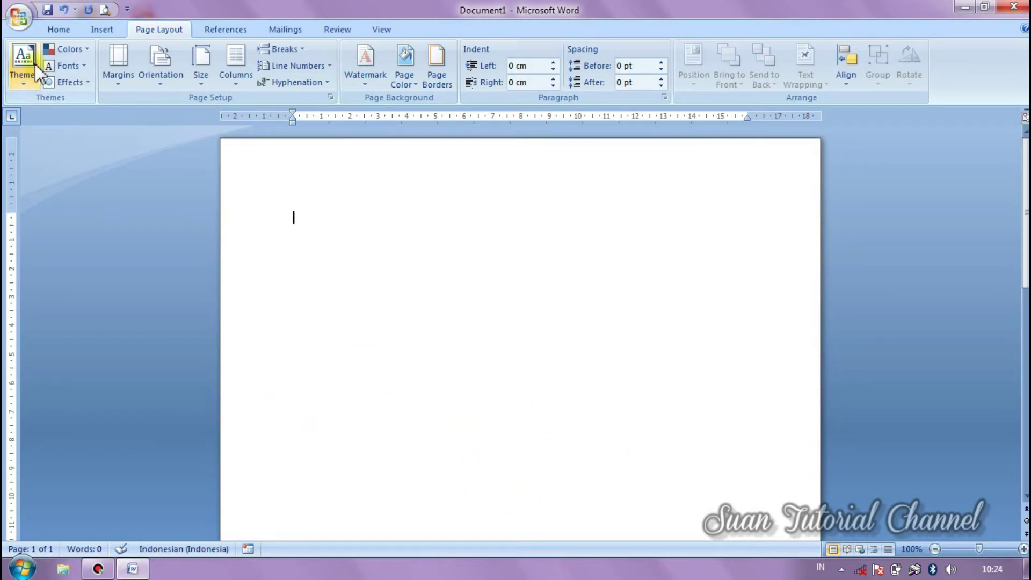
{"action": "left_click", "coordinate": [22, 21]}
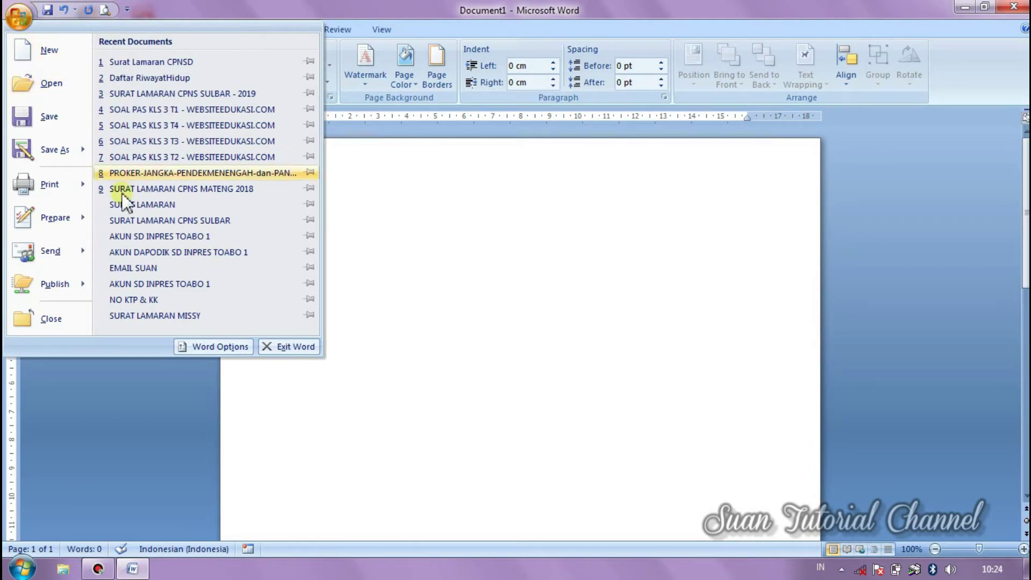
{"action": "left_click", "coordinate": [216, 347]}
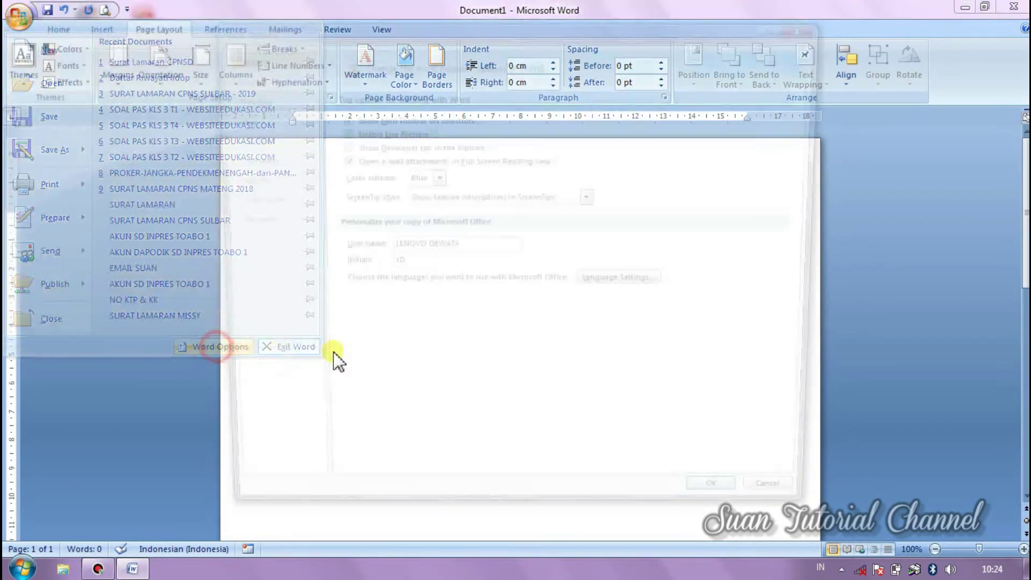
{"action": "left_click", "coordinate": [250, 138]}
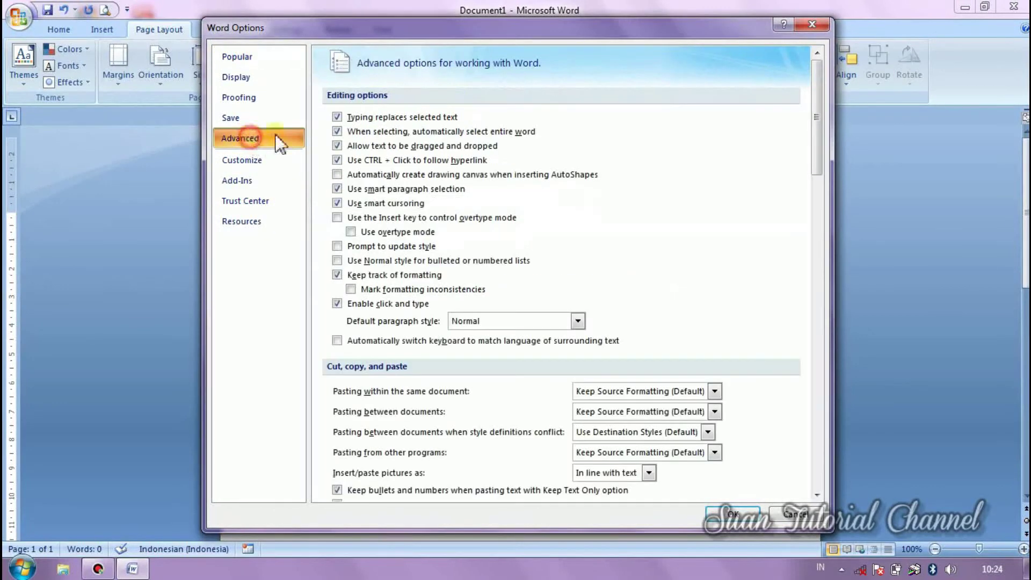
{"action": "left_click_drag", "start_coordinate": [817, 140], "coordinate": [845, 252]}
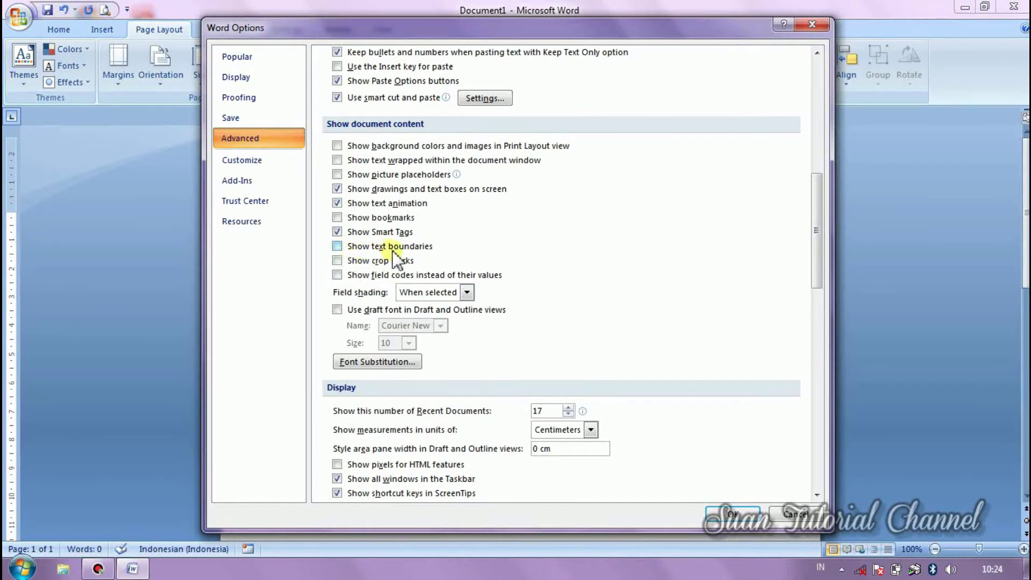
{"action": "left_click", "coordinate": [338, 246]}
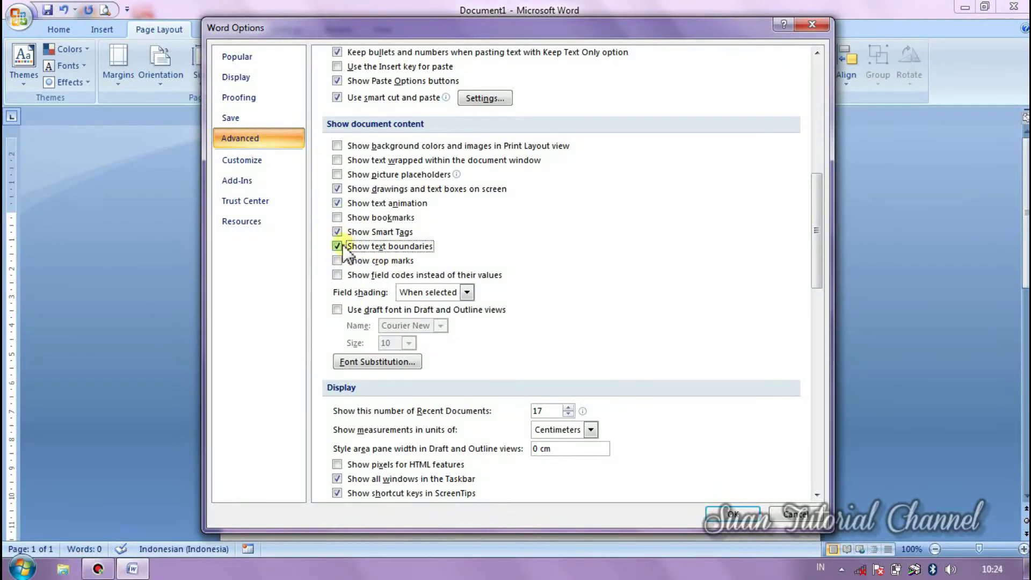
{"action": "left_click", "coordinate": [733, 513]}
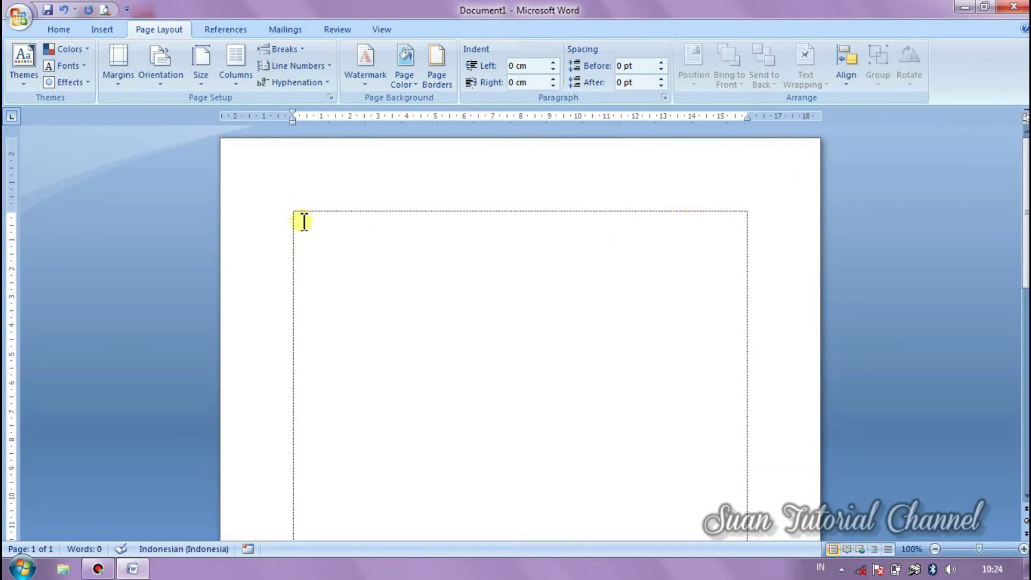
{"action": "scroll", "coordinate": [652, 352], "scroll_direction": "down", "scroll_amount": 10}
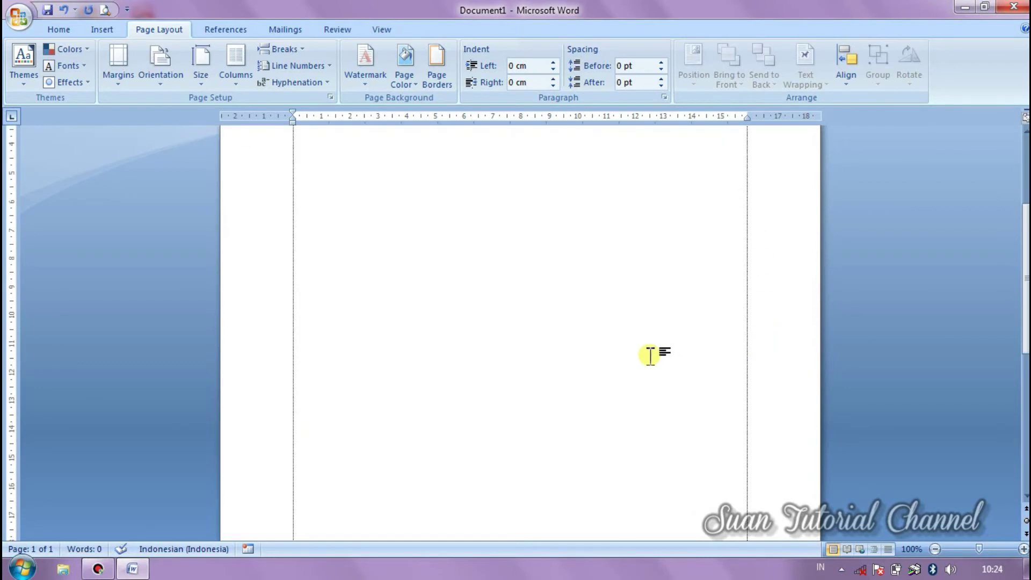
{"action": "scroll", "coordinate": [466, 429], "scroll_direction": "down", "scroll_amount": 8}
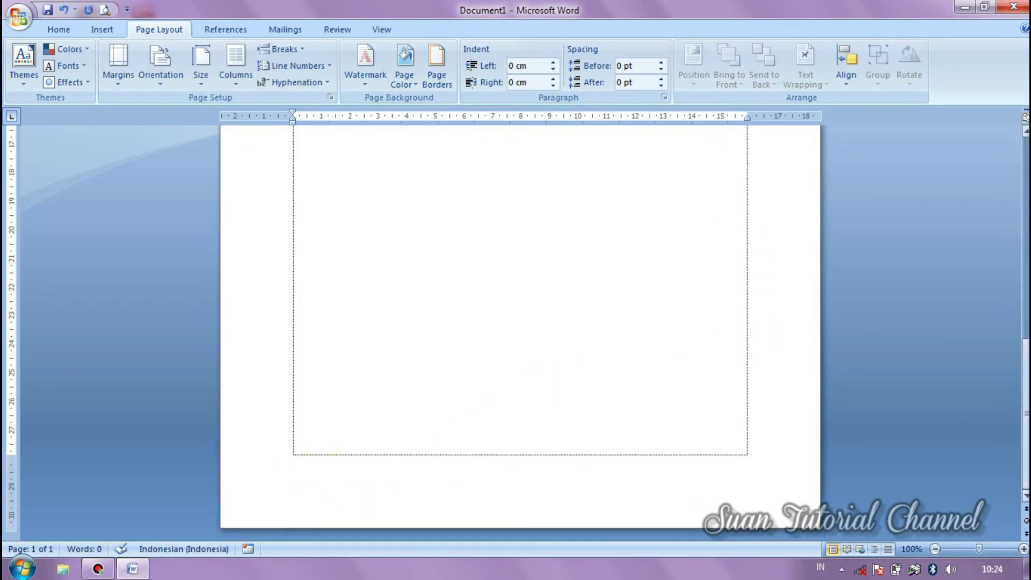
{"action": "left_click_drag", "start_coordinate": [1025, 388], "coordinate": [1026, 184]}
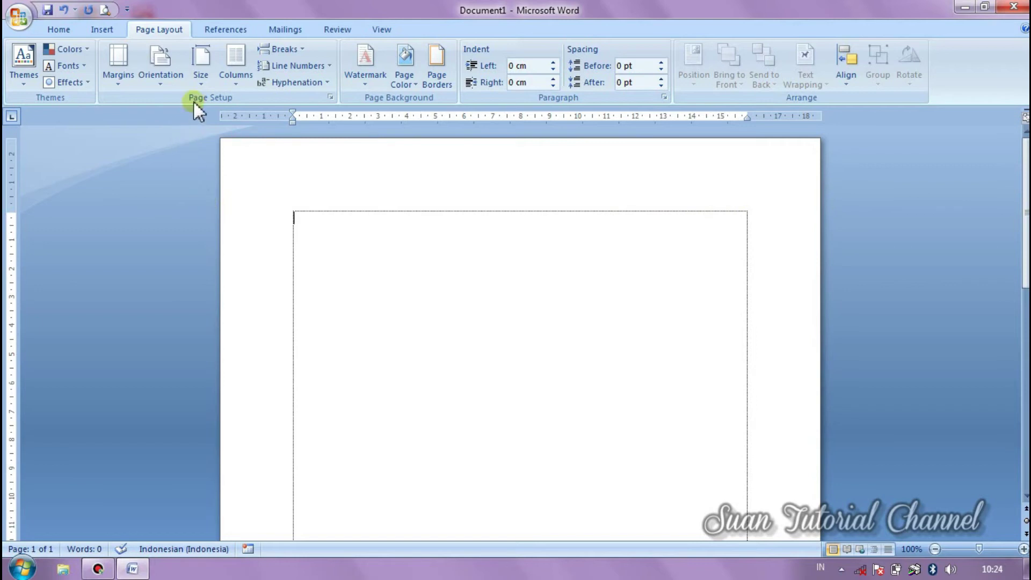
Set custom margins of Top 4, Left 4, Bottom 3 and Right 3 cm
{"action": "left_click", "coordinate": [119, 63]}
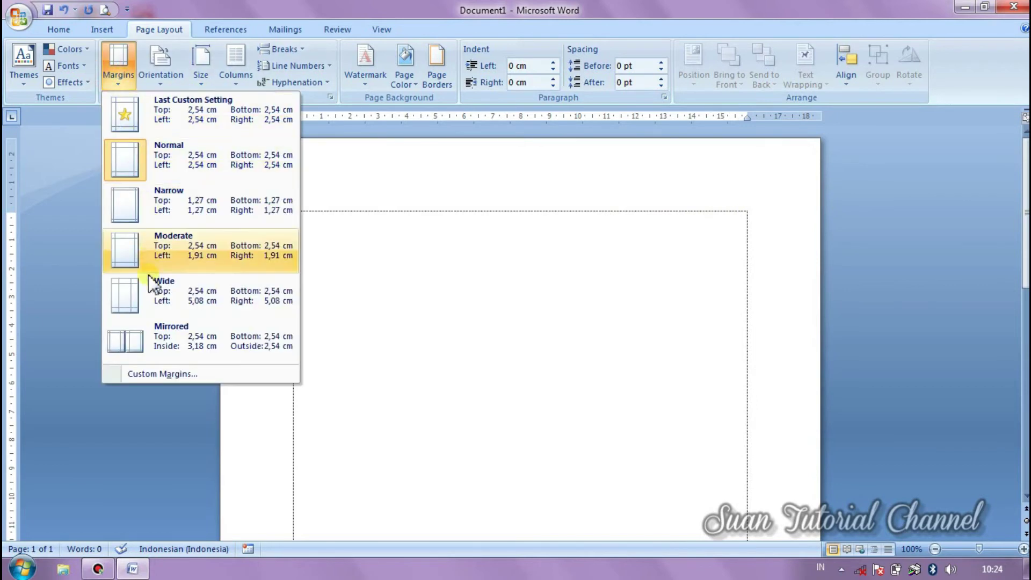
{"action": "left_click", "coordinate": [141, 374]}
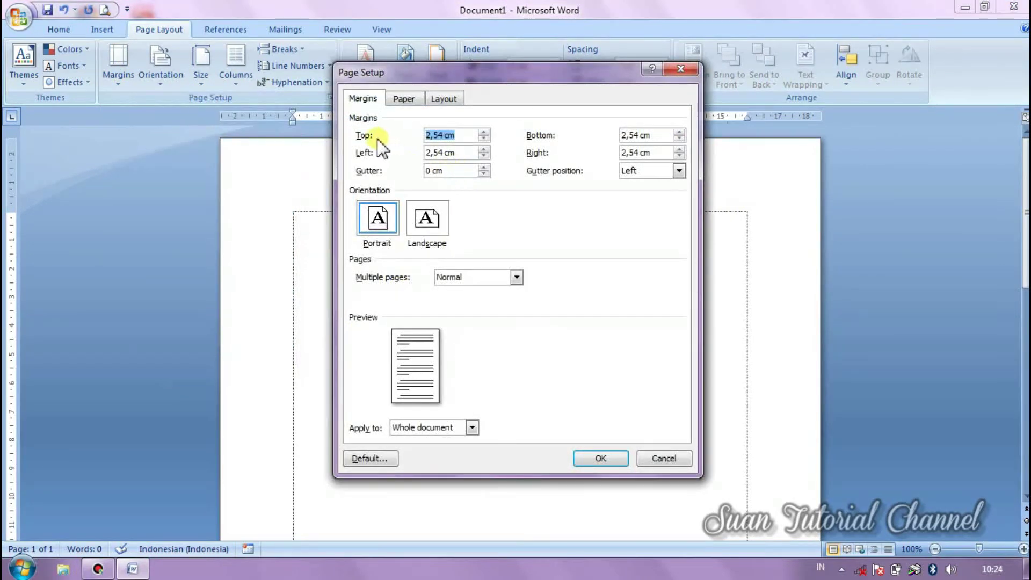
{"action": "type", "text": "4"}
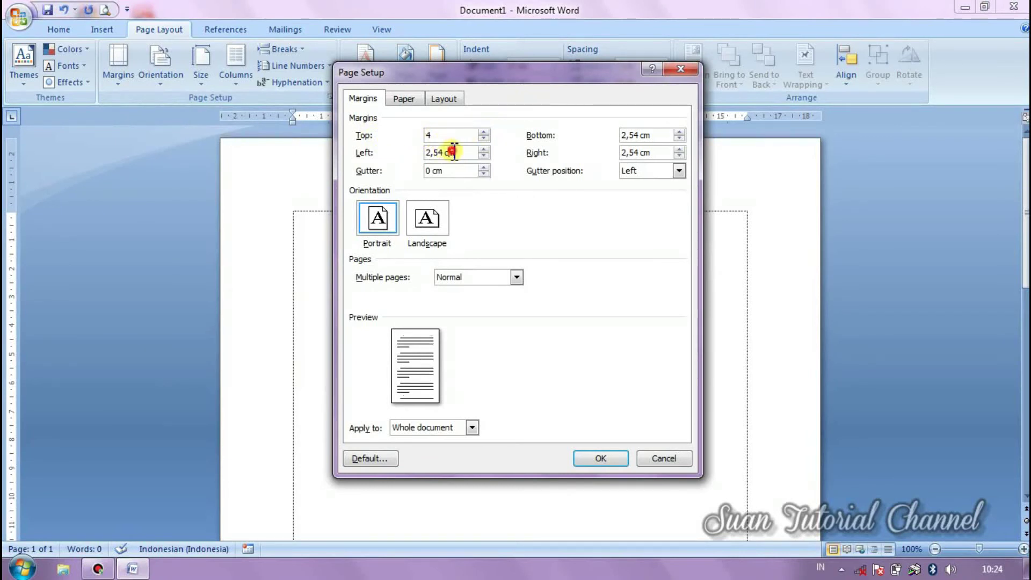
{"action": "left_click_drag", "start_coordinate": [462, 155], "coordinate": [403, 155]}
{"action": "type", "text": "4"}
{"action": "left_click_drag", "start_coordinate": [666, 136], "coordinate": [615, 136]}
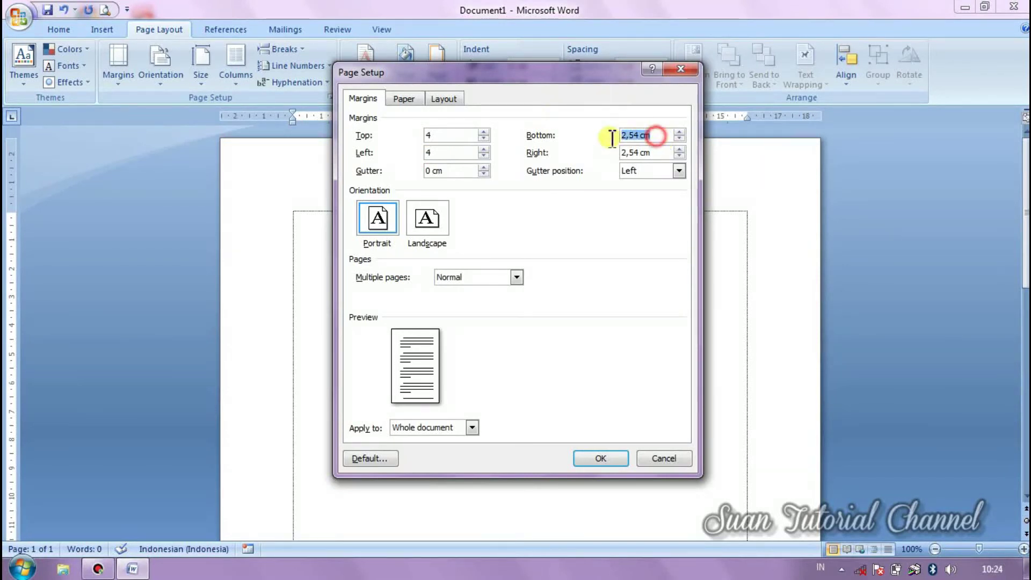
{"action": "type", "text": "3"}
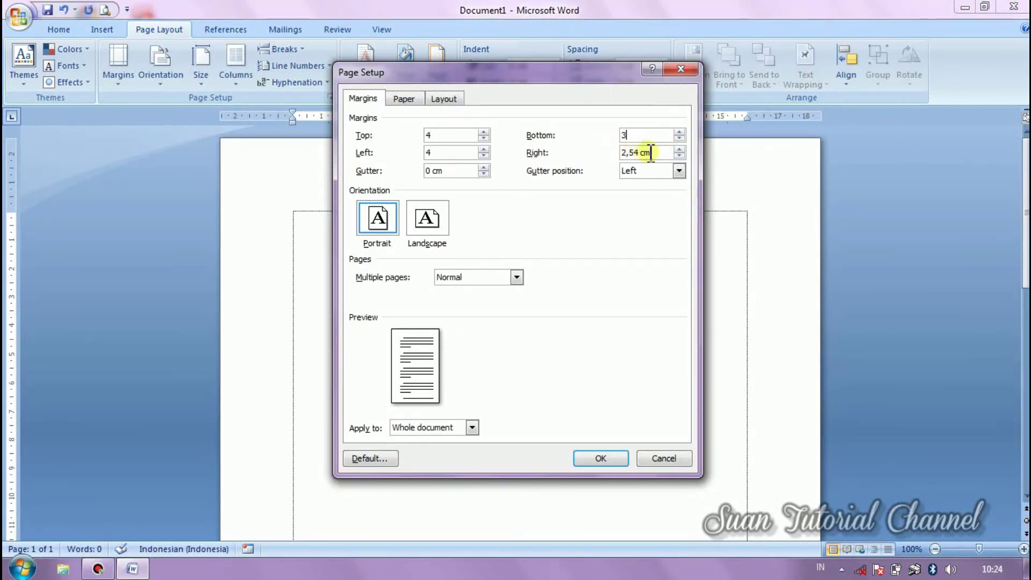
{"action": "left_click_drag", "start_coordinate": [655, 154], "coordinate": [617, 153]}
{"action": "left_click", "coordinate": [600, 459]}
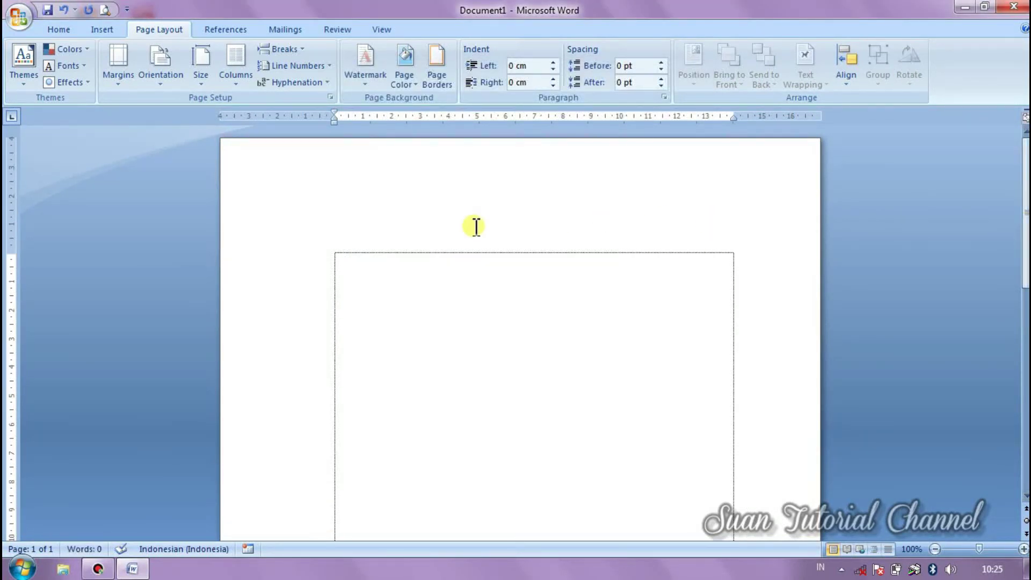
{"action": "scroll", "coordinate": [328, 285], "scroll_direction": "down", "scroll_amount": 3}
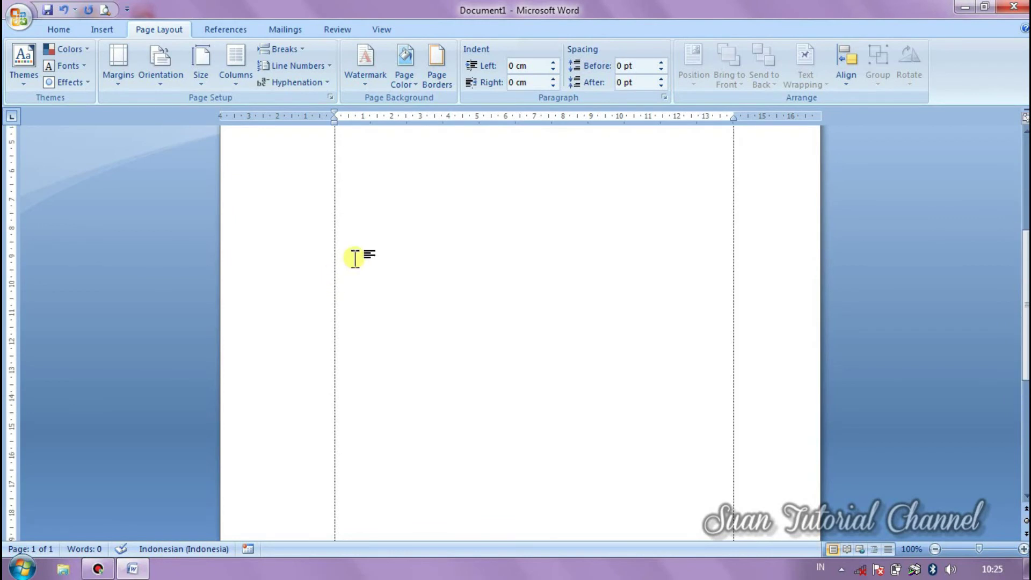
{"action": "scroll", "coordinate": [355, 252], "scroll_direction": "up", "scroll_amount": 3}
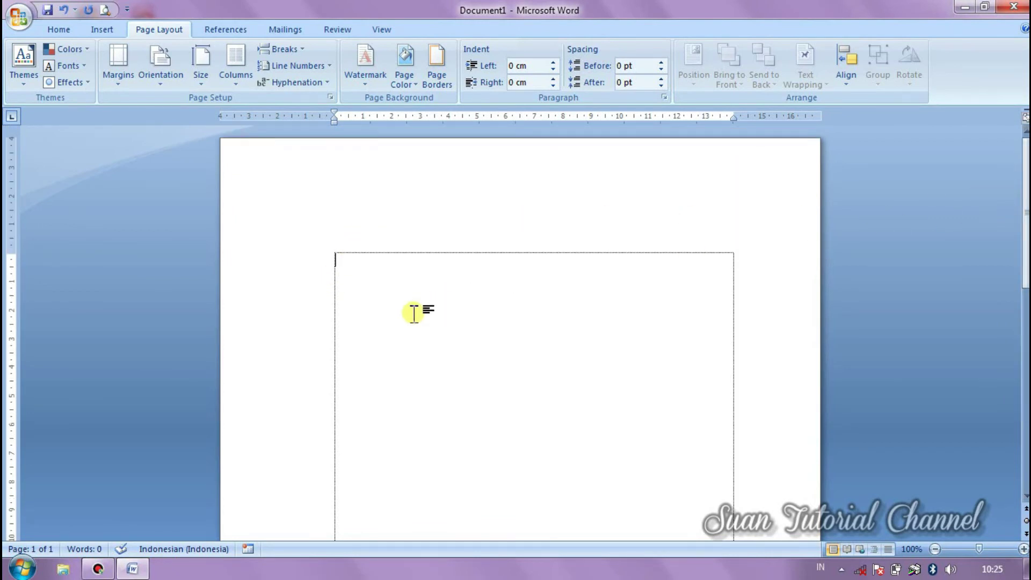
{"action": "scroll", "coordinate": [519, 338], "scroll_direction": "down", "scroll_amount": 3}
{"action": "scroll", "coordinate": [520, 339], "scroll_direction": "down", "scroll_amount": 3}
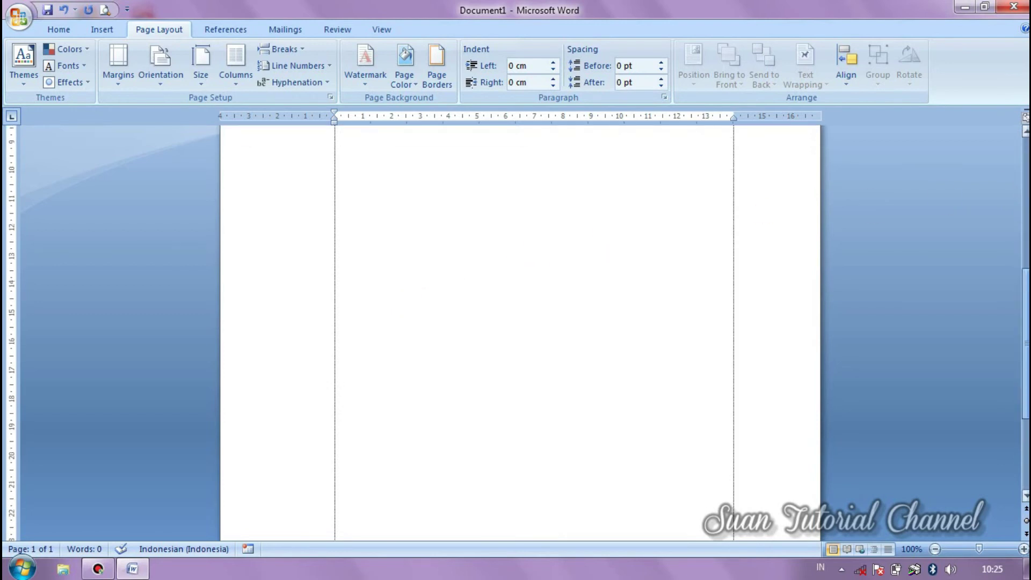
{"action": "scroll", "coordinate": [520, 338], "scroll_direction": "down", "scroll_amount": 3}
{"action": "scroll", "coordinate": [520, 338], "scroll_direction": "up", "scroll_amount": 8}
{"action": "scroll", "coordinate": [783, 214], "scroll_direction": "up", "scroll_amount": 2}
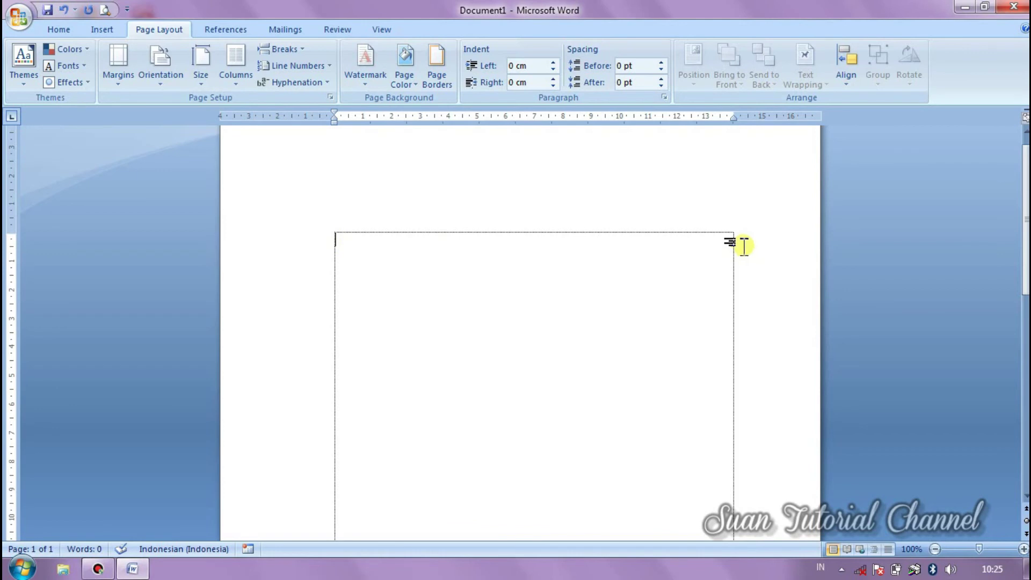
{"action": "scroll", "coordinate": [334, 295], "scroll_direction": "down", "scroll_amount": 10}
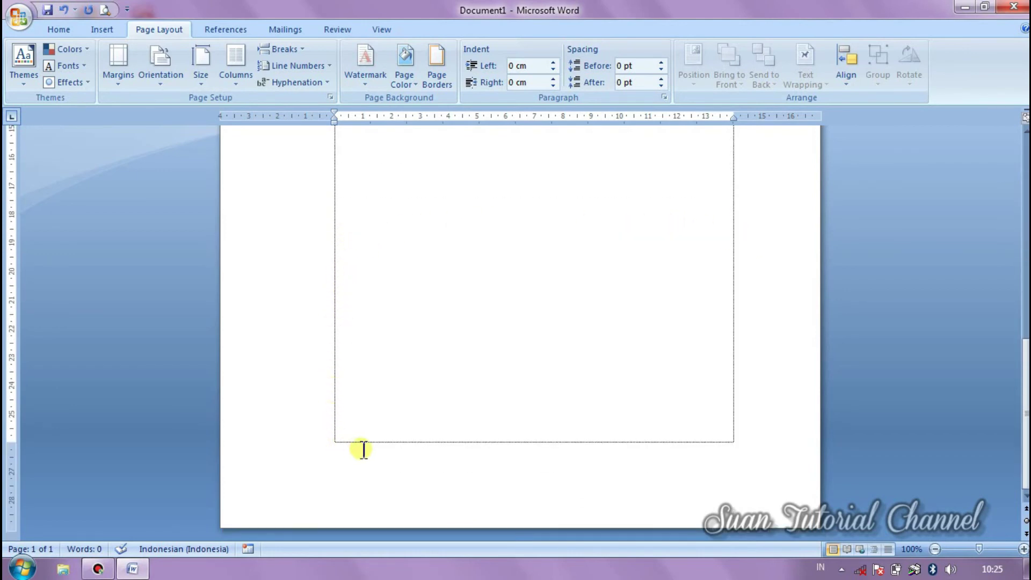
{"action": "scroll", "coordinate": [749, 307], "scroll_direction": "up", "scroll_amount": 5}
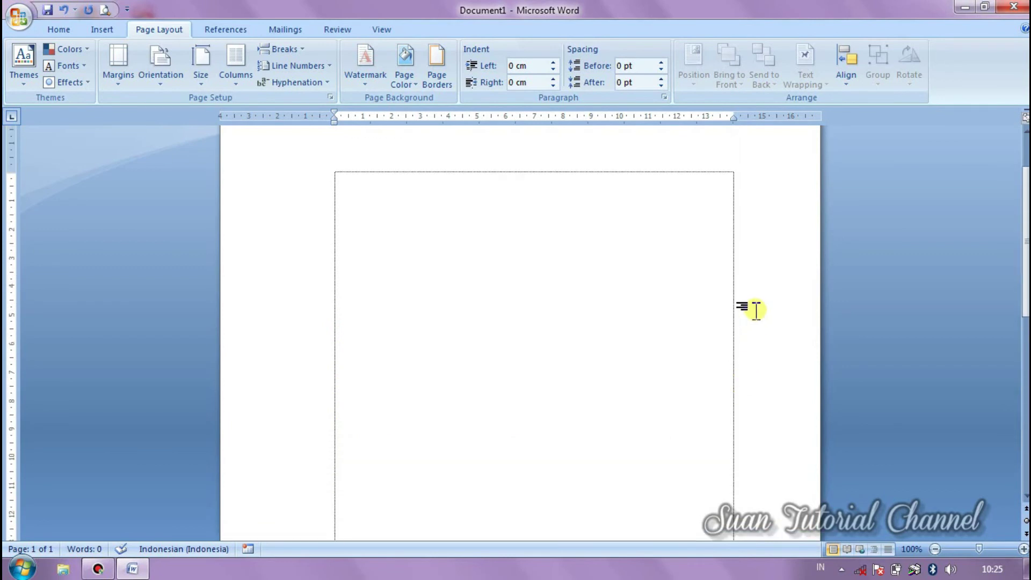
{"action": "scroll", "coordinate": [749, 308], "scroll_direction": "up", "scroll_amount": 5}
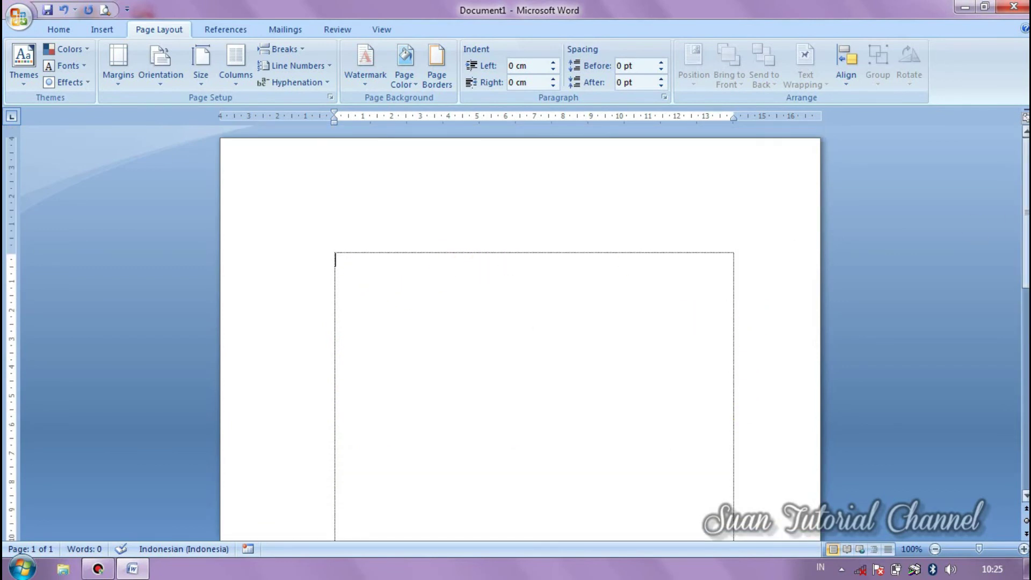
{"action": "scroll", "coordinate": [1025, 241], "scroll_direction": "down", "scroll_amount": 3}
{"action": "scroll", "coordinate": [435, 263], "scroll_direction": "up", "scroll_amount": 3}
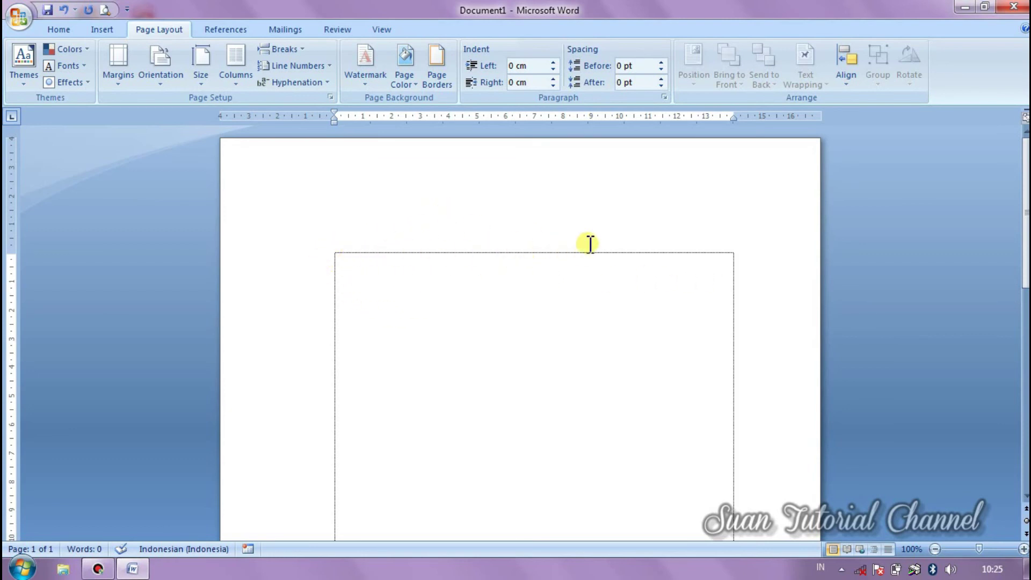
{"action": "scroll", "coordinate": [734, 381], "scroll_direction": "down", "scroll_amount": 10}
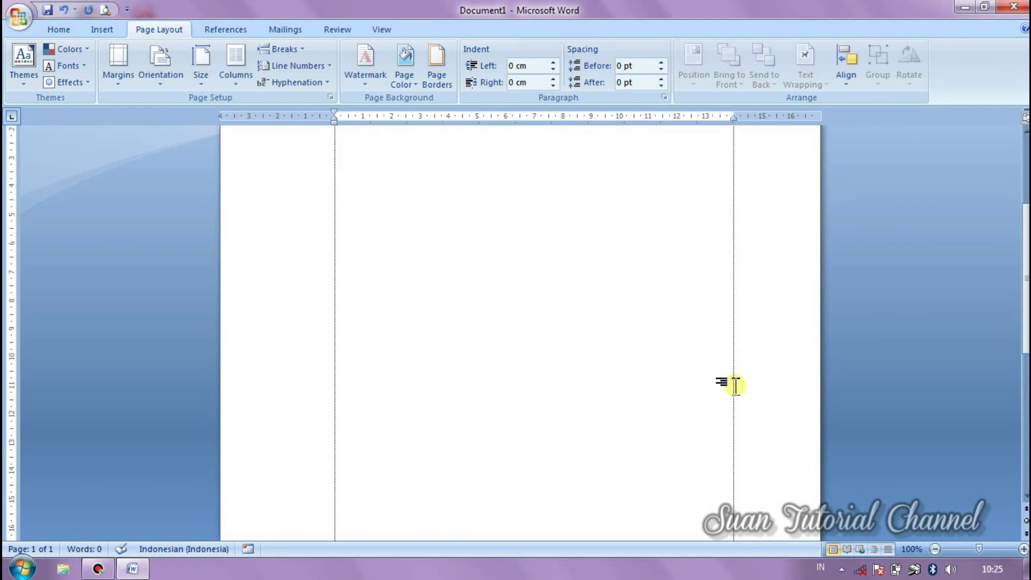
{"action": "scroll", "coordinate": [735, 382], "scroll_direction": "down", "scroll_amount": 5}
{"action": "scroll", "coordinate": [734, 376], "scroll_direction": "up", "scroll_amount": 5}
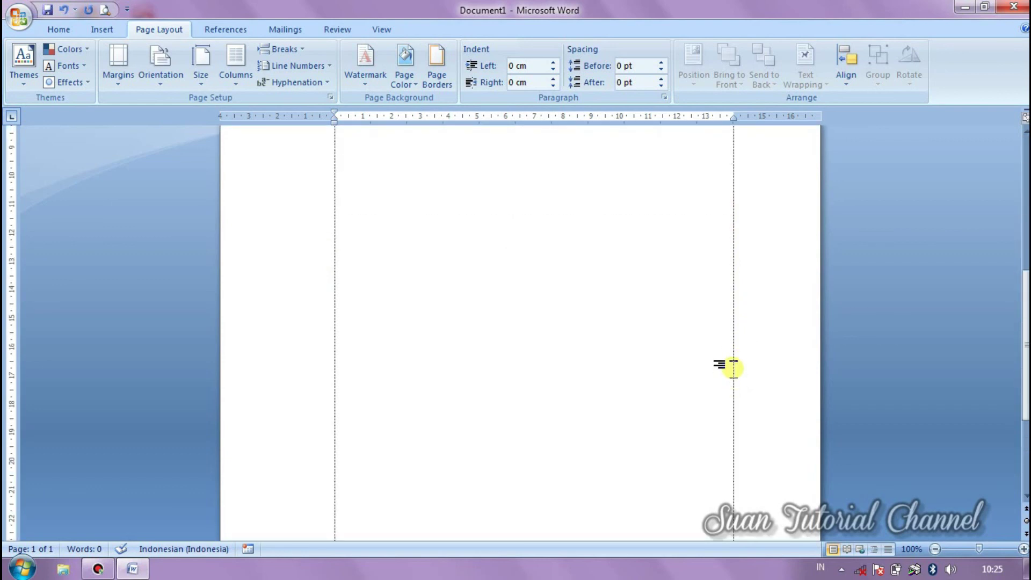
{"action": "scroll", "coordinate": [734, 376], "scroll_direction": "up", "scroll_amount": 5}
{"action": "scroll", "coordinate": [734, 376], "scroll_direction": "up", "scroll_amount": 5}
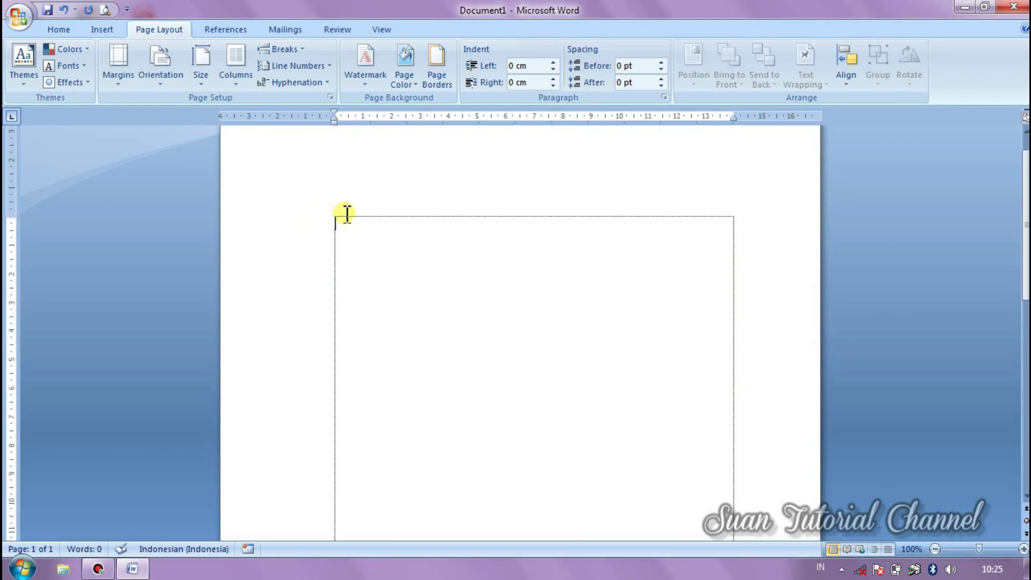
{"action": "scroll", "coordinate": [736, 370], "scroll_direction": "down", "scroll_amount": 3}
{"action": "scroll", "coordinate": [727, 417], "scroll_direction": "down", "scroll_amount": 3}
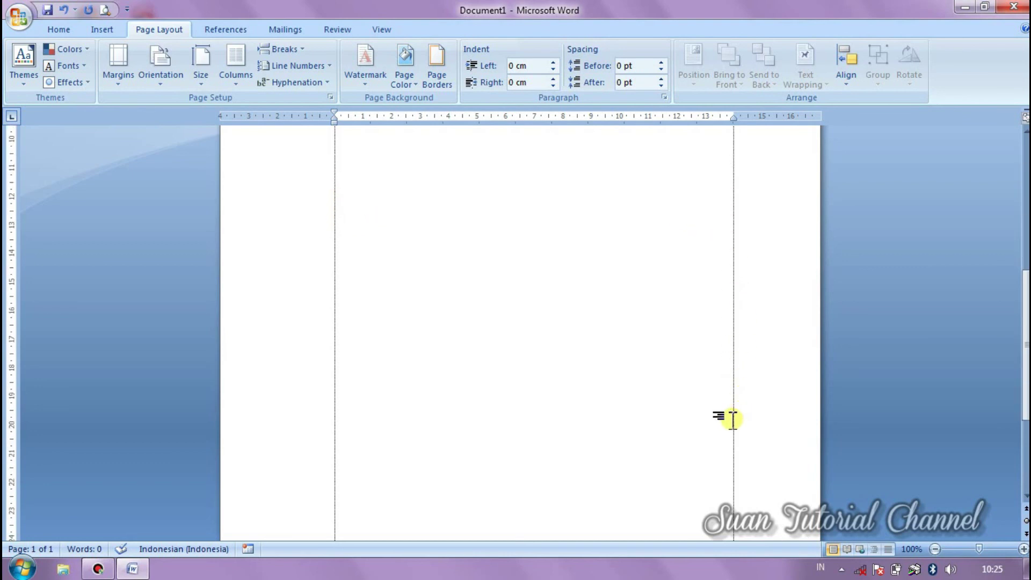
{"action": "scroll", "coordinate": [720, 451], "scroll_direction": "down", "scroll_amount": 4}
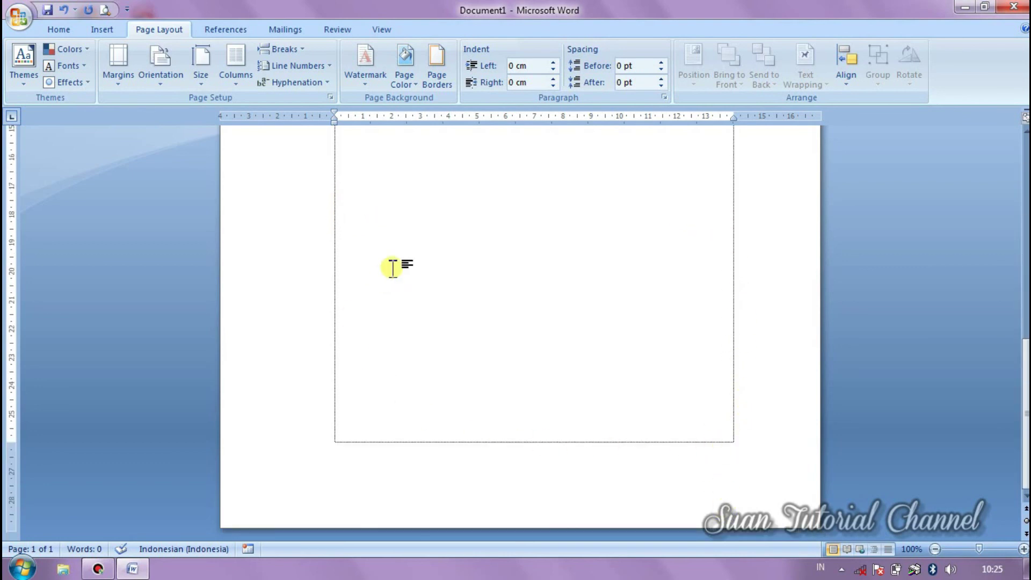
{"action": "scroll", "coordinate": [398, 258], "scroll_direction": "up", "scroll_amount": 6}
{"action": "scroll", "coordinate": [406, 250], "scroll_direction": "up", "scroll_amount": 4}
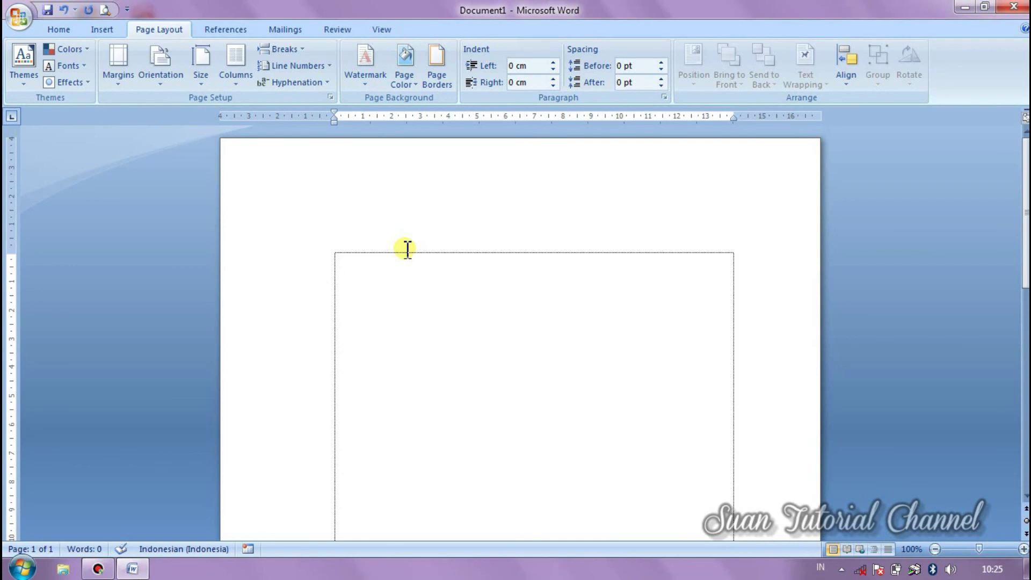